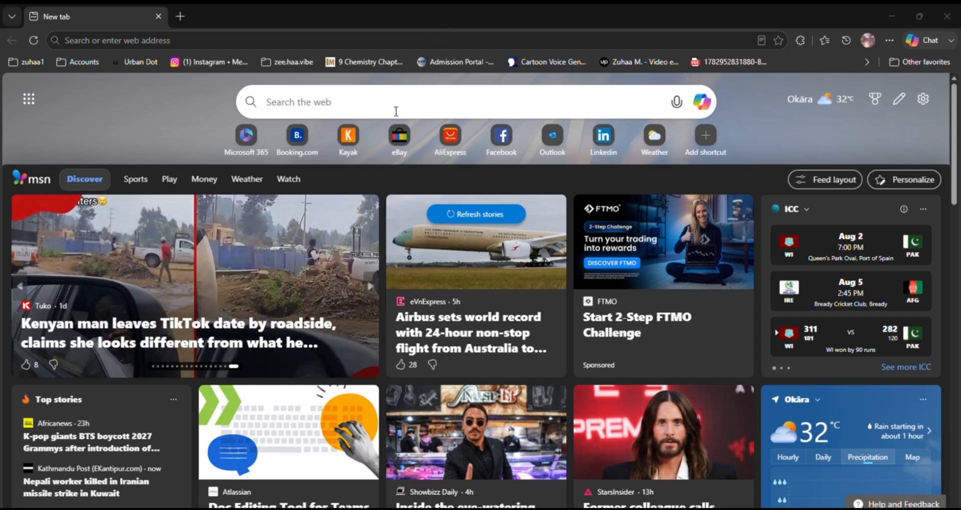
Open canva.com and dismiss the free trial offer
left_click(175, 40)
type("ca")
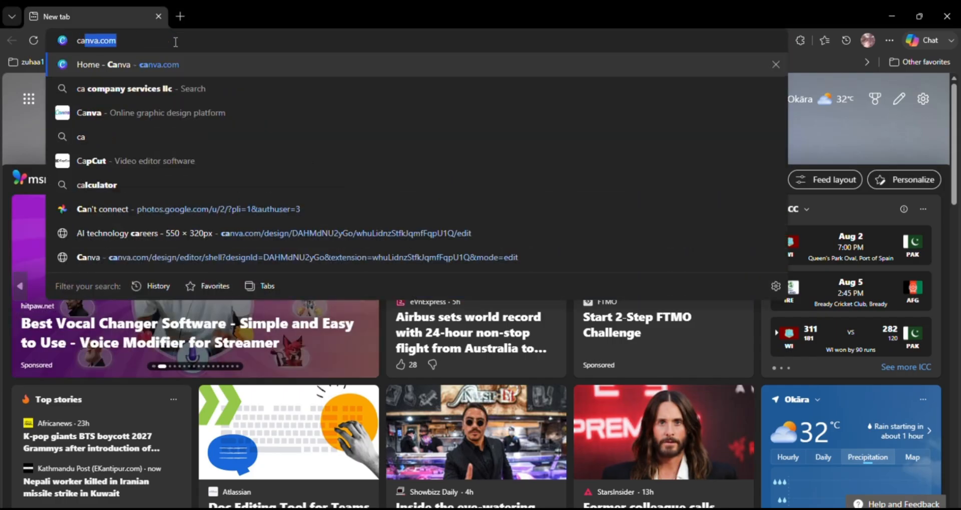
key("Return")
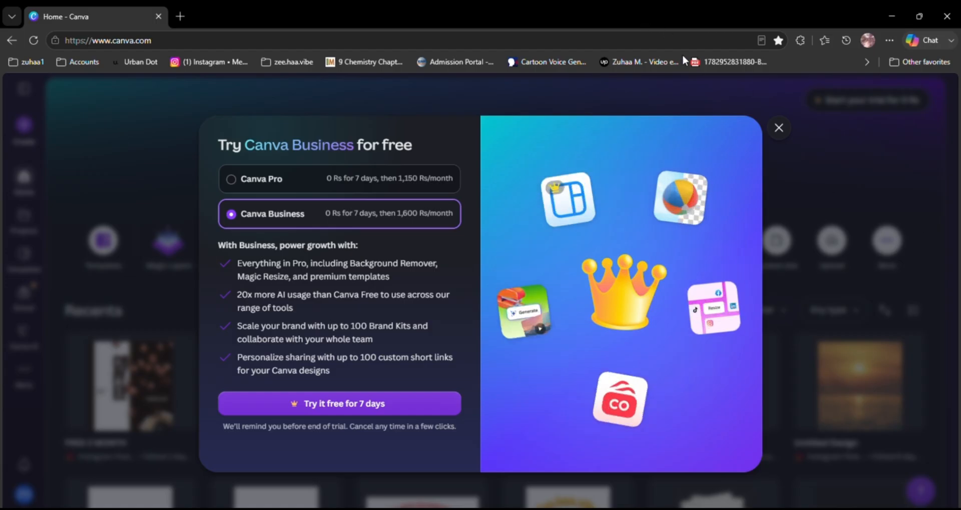
left_click(779, 127)
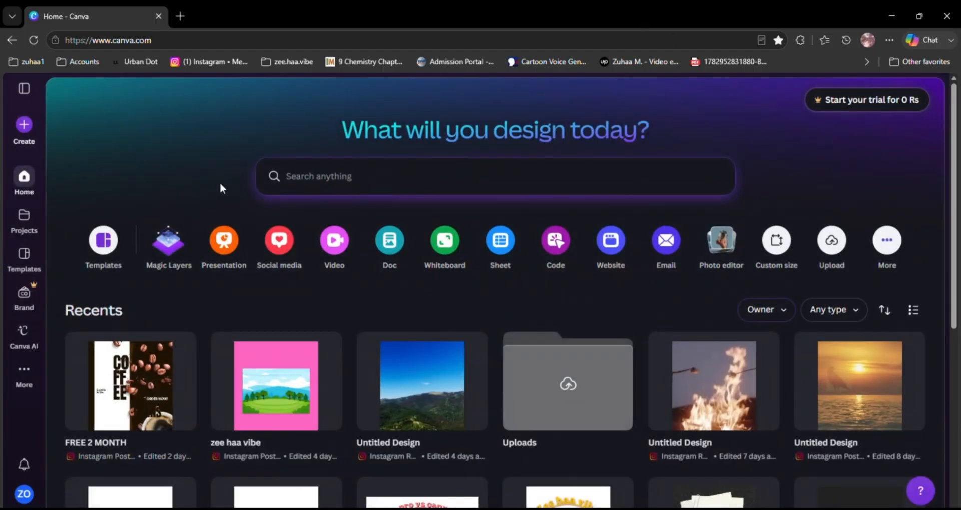
Browse the template library and open the Instagram Post category
left_click(112, 243)
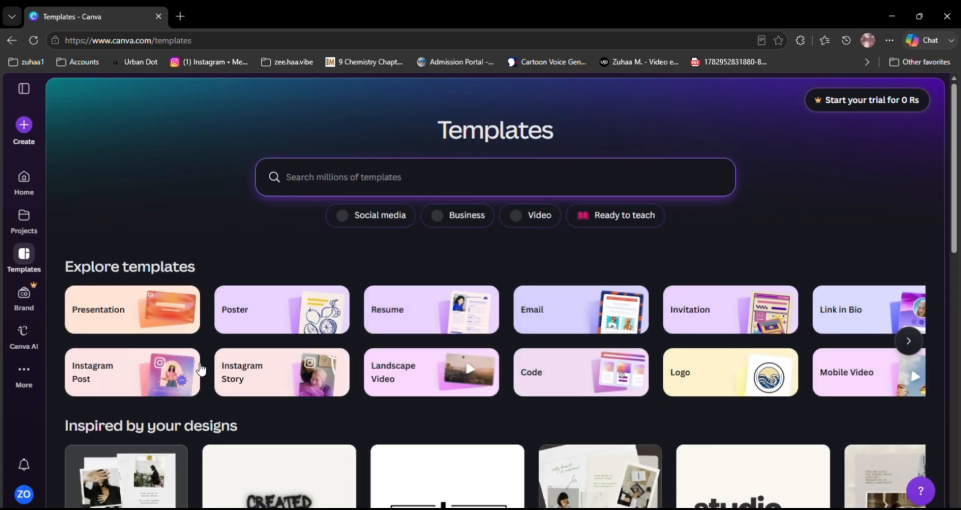
scroll(205, 367, "down", 2)
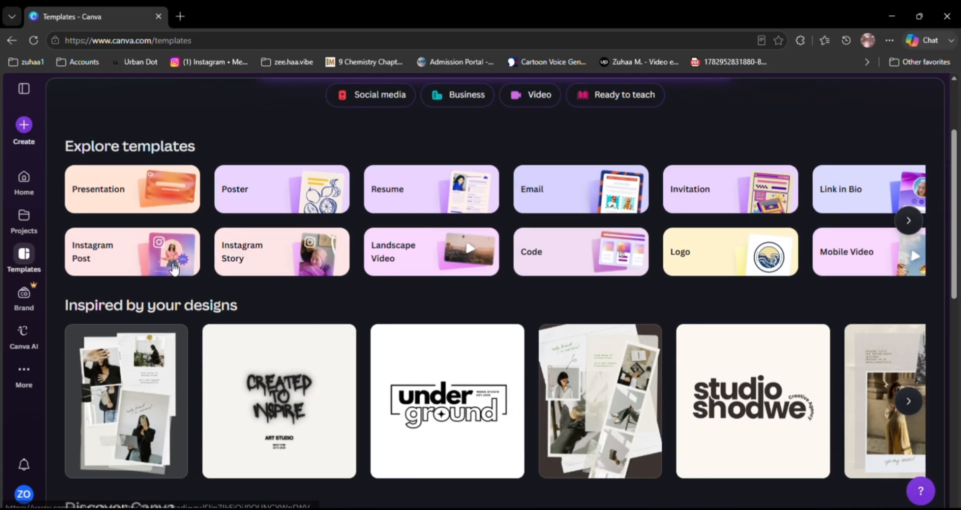
left_click(172, 263)
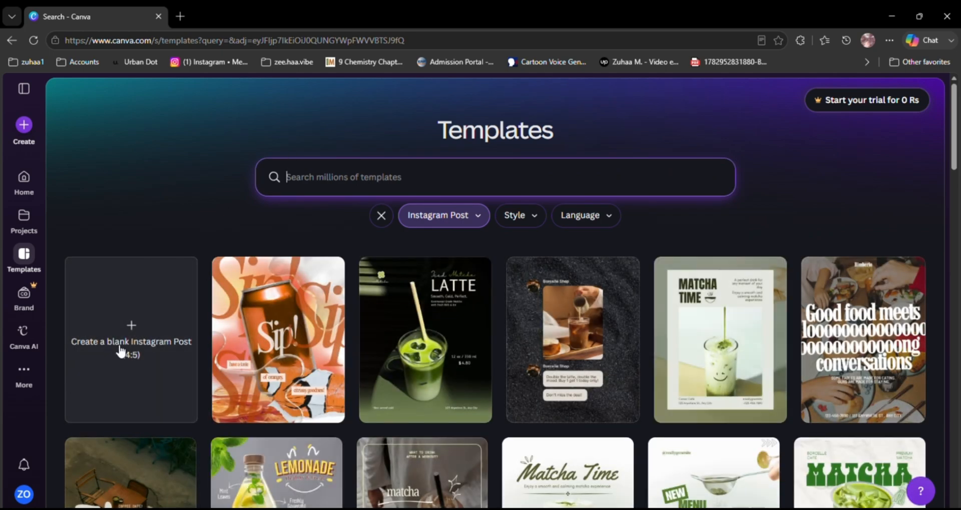
Choose the Green and White Simple Modern Matcha Instagram Post template and open it for customizing
scroll(804, 347, "down", 5)
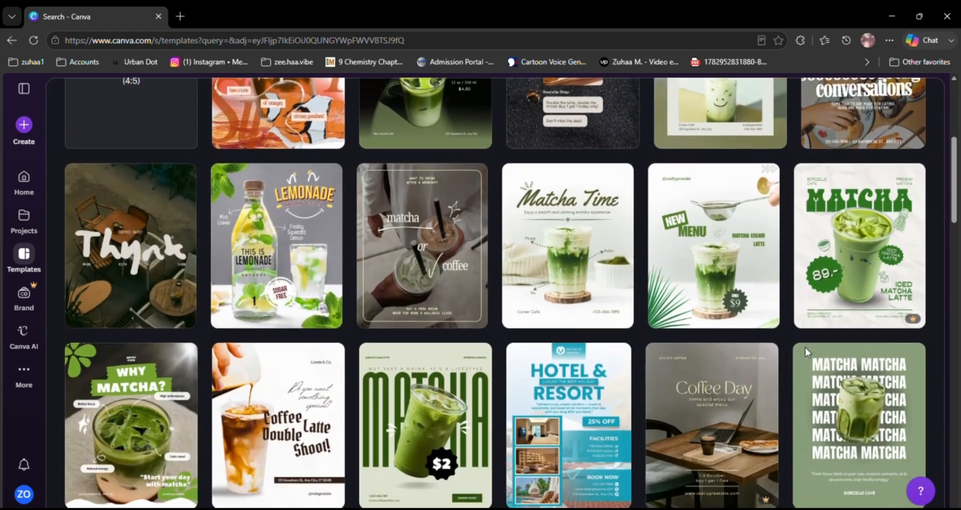
scroll(805, 353, "up", 3)
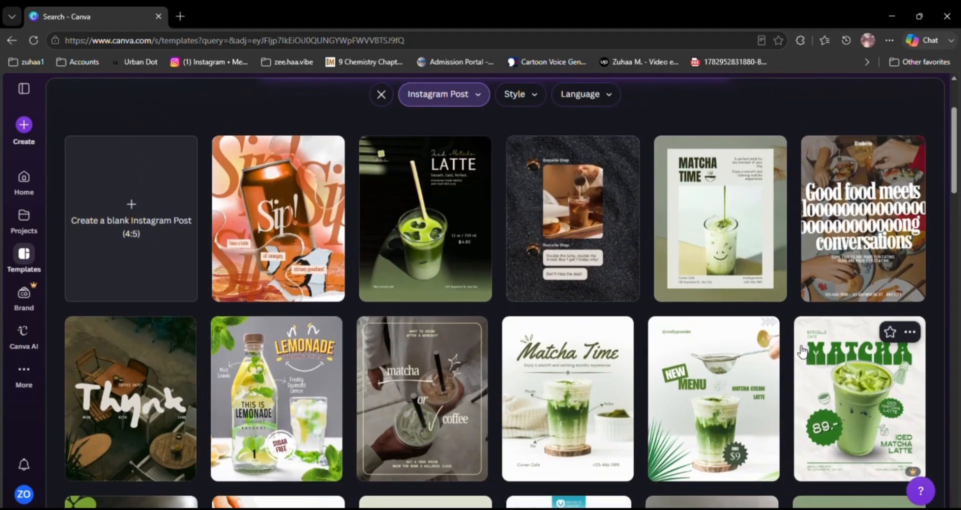
scroll(802, 351, "down", 2)
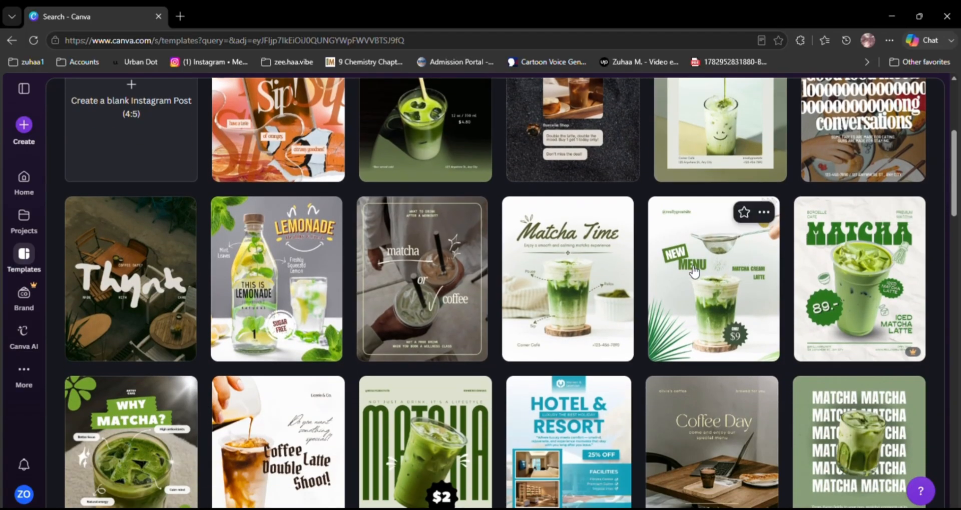
scroll(693, 272, "down", 3)
scroll(693, 271, "up", 3)
left_click(695, 282)
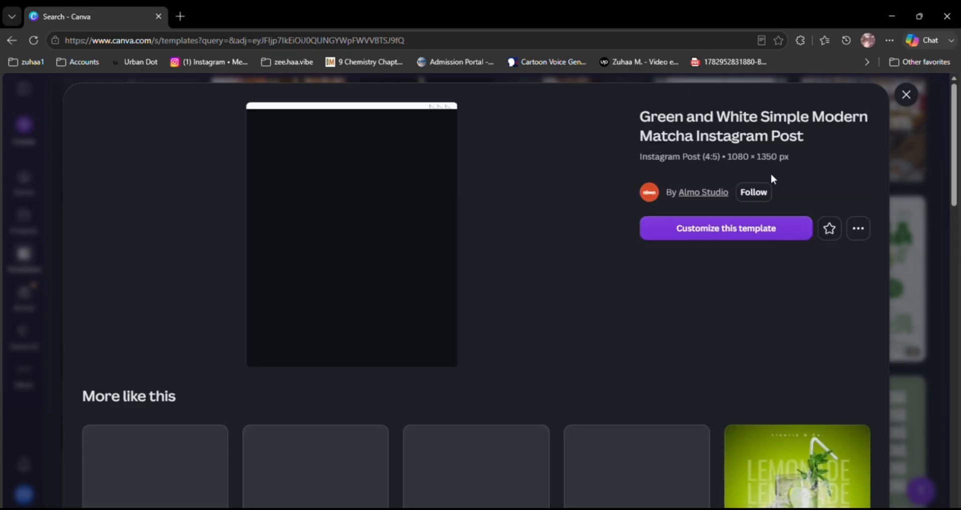
left_click(746, 237)
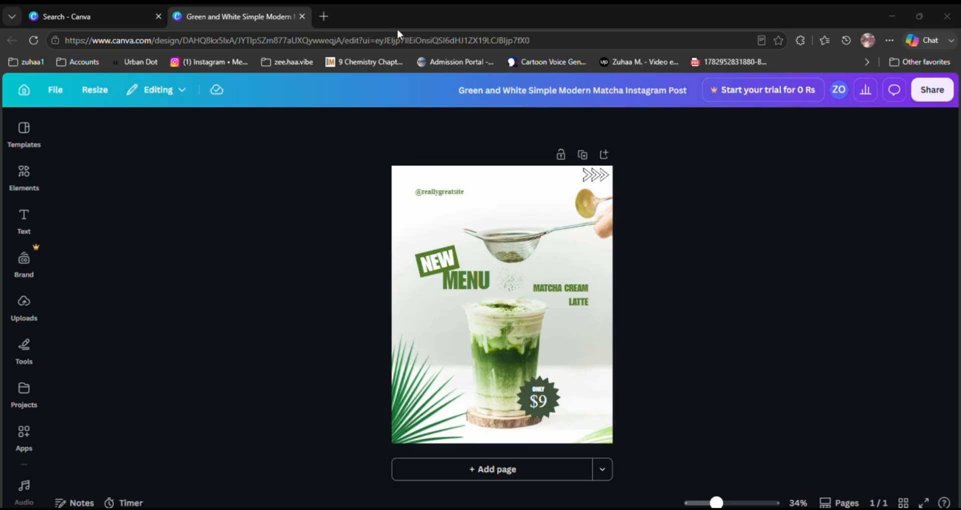
Select the NEW text on the matcha design and display the design's full layer list
left_click(520, 311)
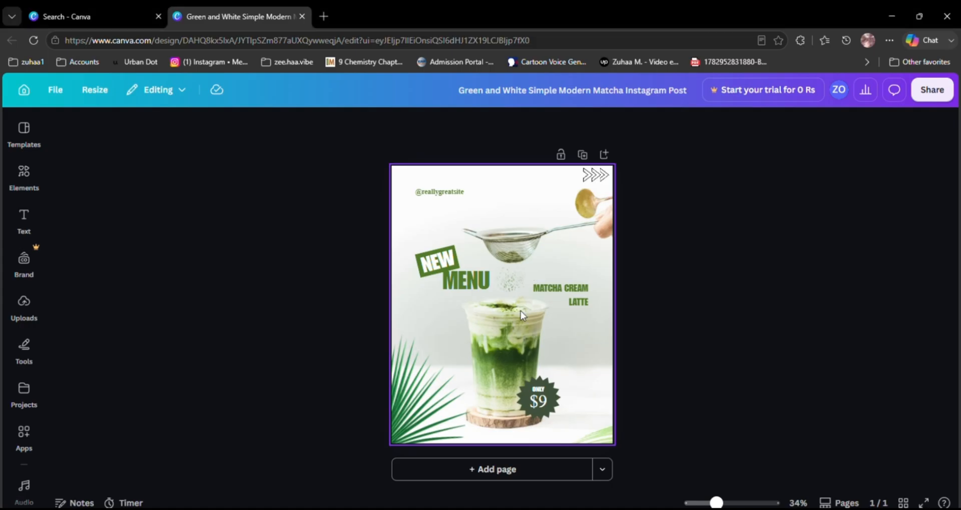
left_click(478, 281)
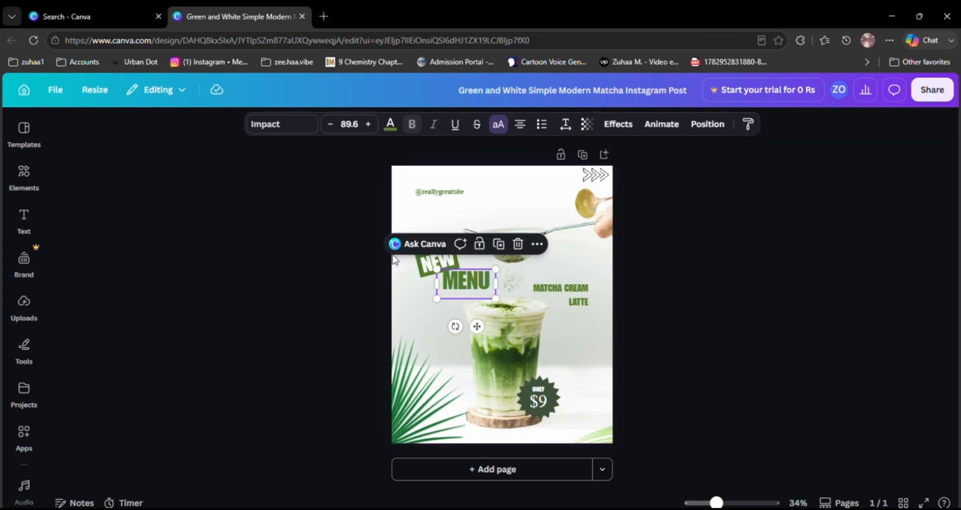
left_click(421, 263)
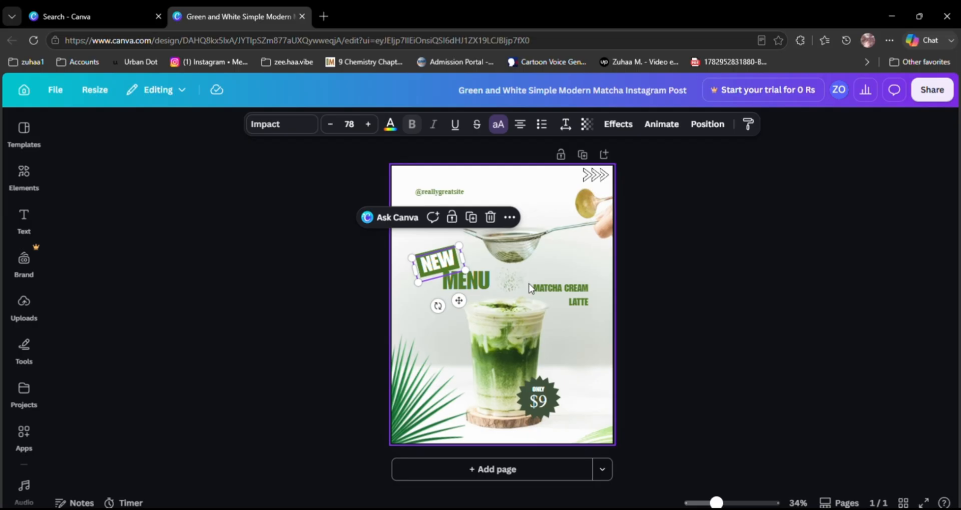
left_click(708, 123)
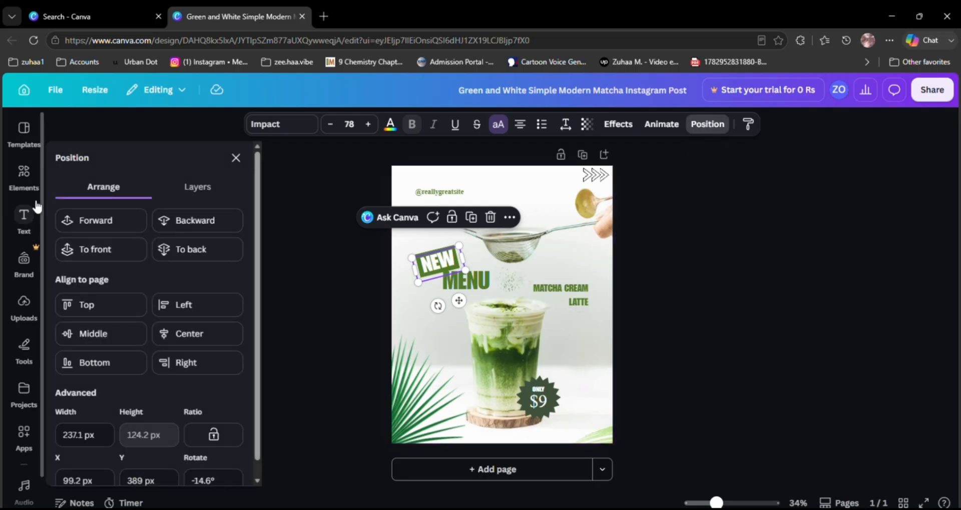
left_click(199, 195)
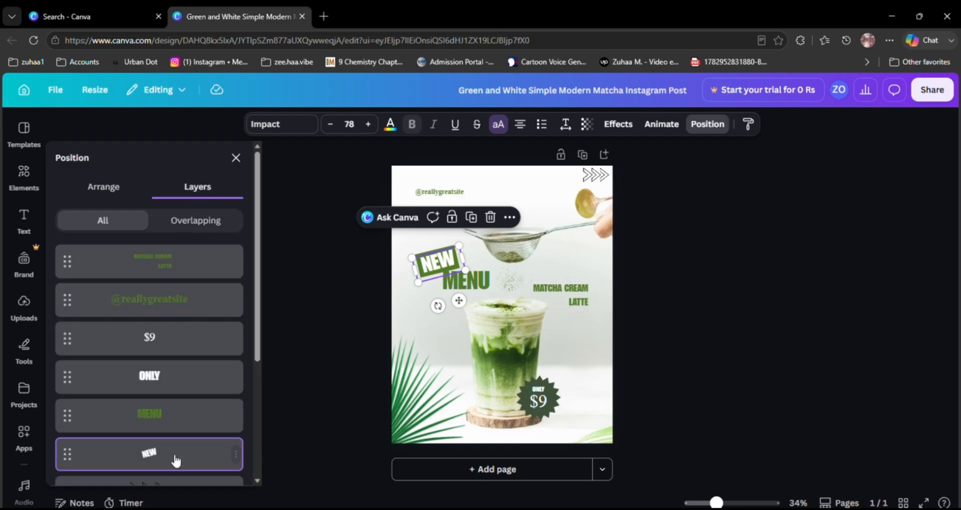
Examine the layer order, matching the green rectangle, arrows, MENU text and background image to their layers
scroll(145, 356, "down", 5)
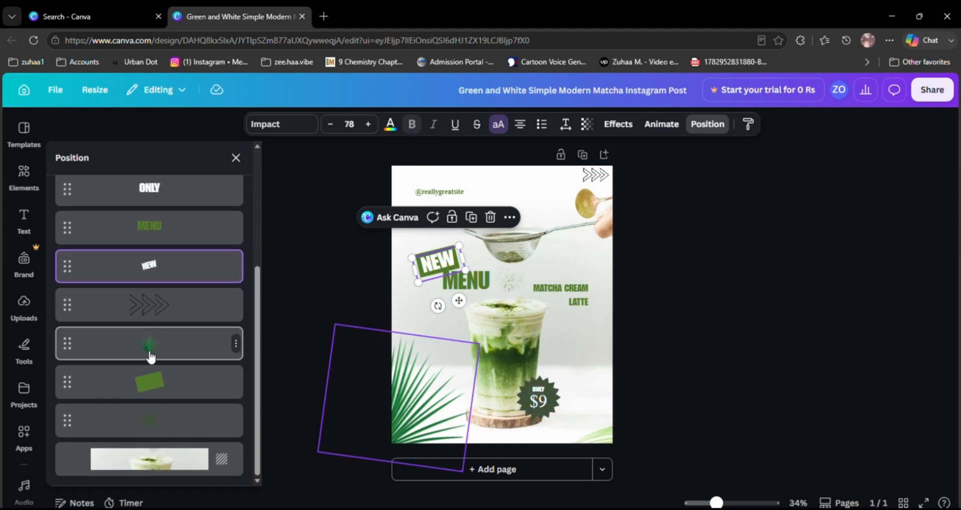
left_click(125, 395)
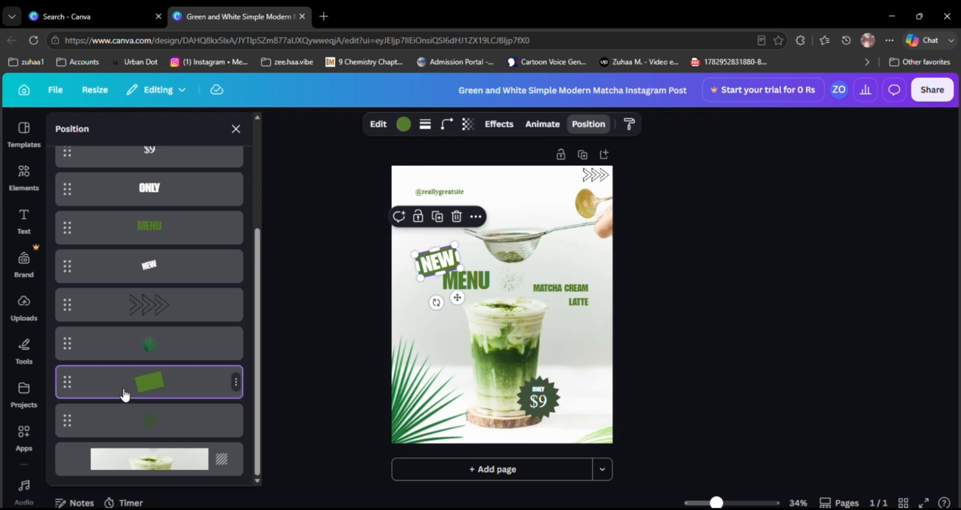
left_click(155, 305)
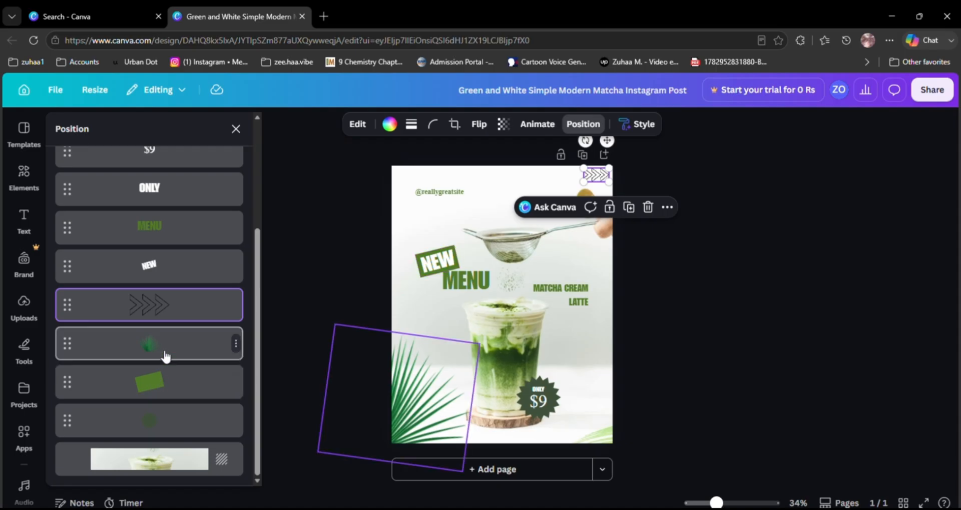
scroll(143, 320, "up", 3)
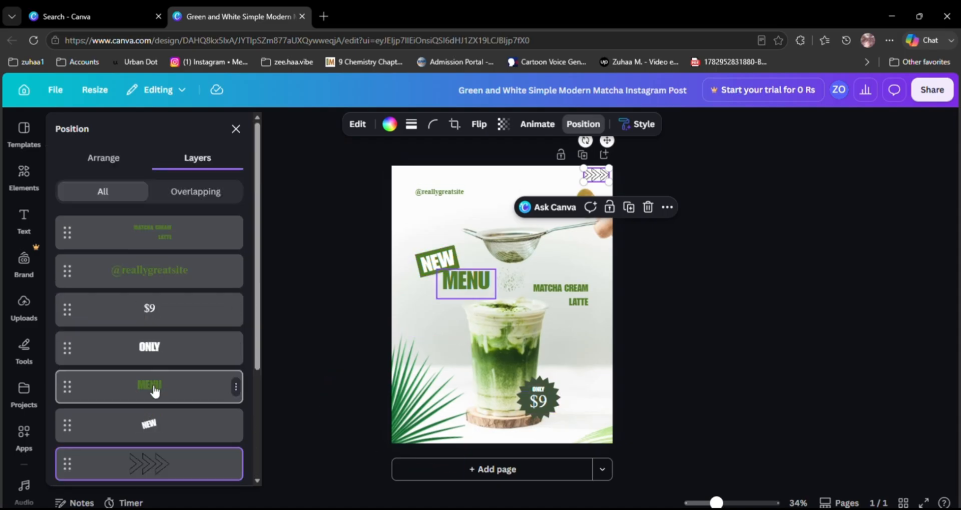
left_click(154, 392)
scroll(170, 352, "down", 4)
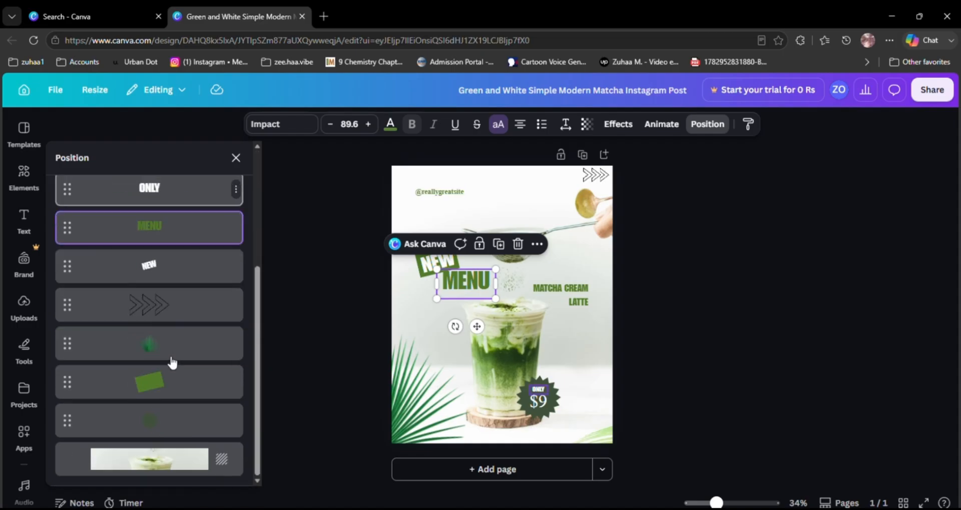
left_click(153, 466)
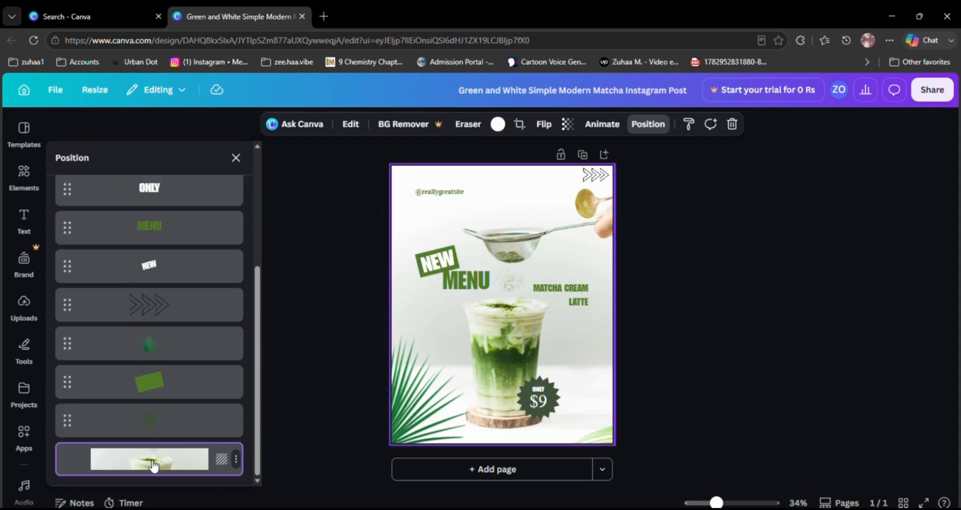
left_click(174, 383)
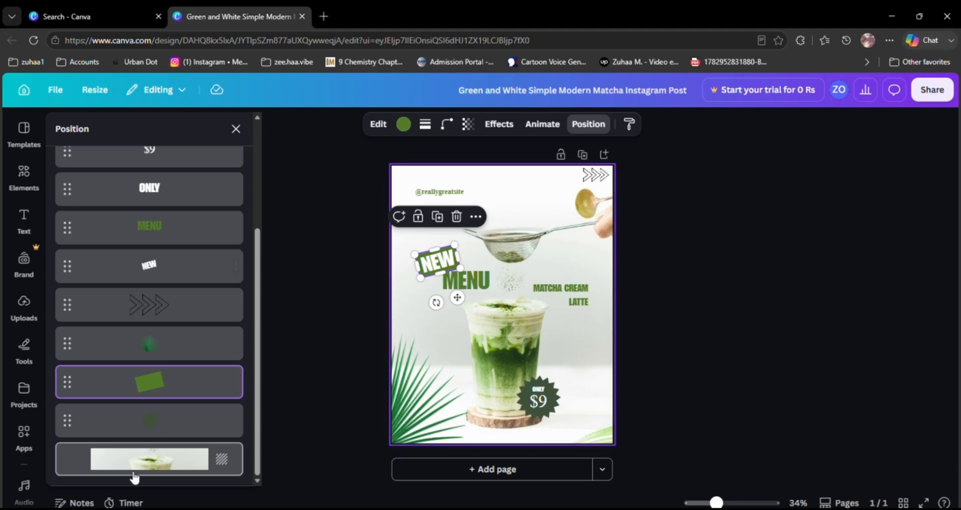
left_click(189, 463)
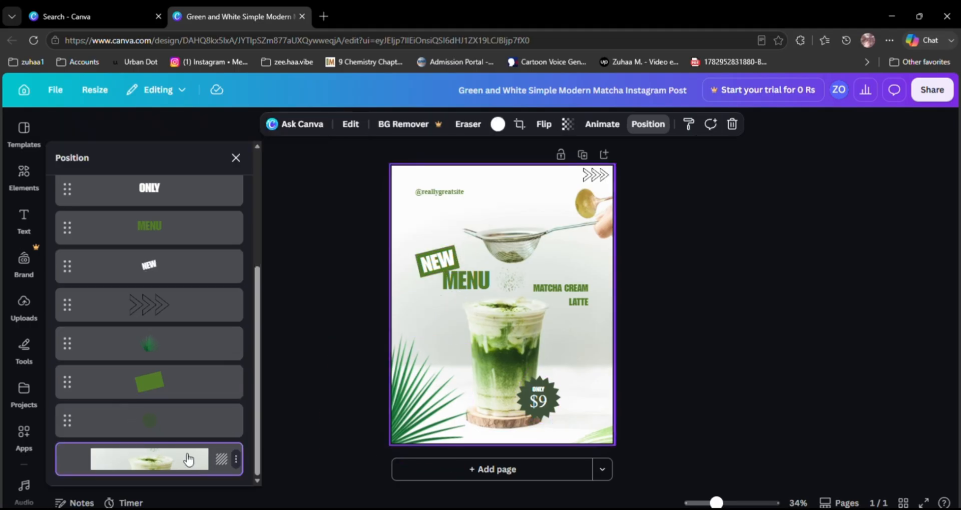
scroll(177, 358, "up", 4)
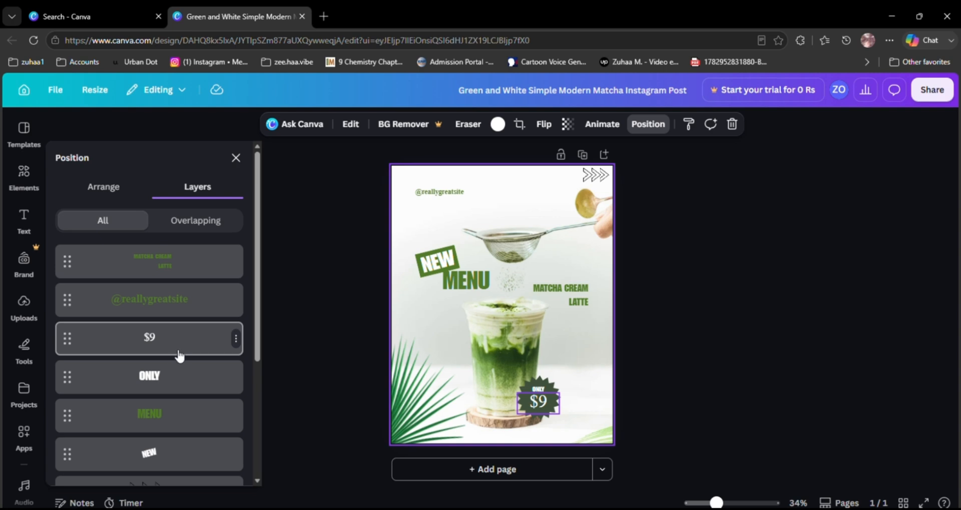
scroll(191, 224, "down", 3)
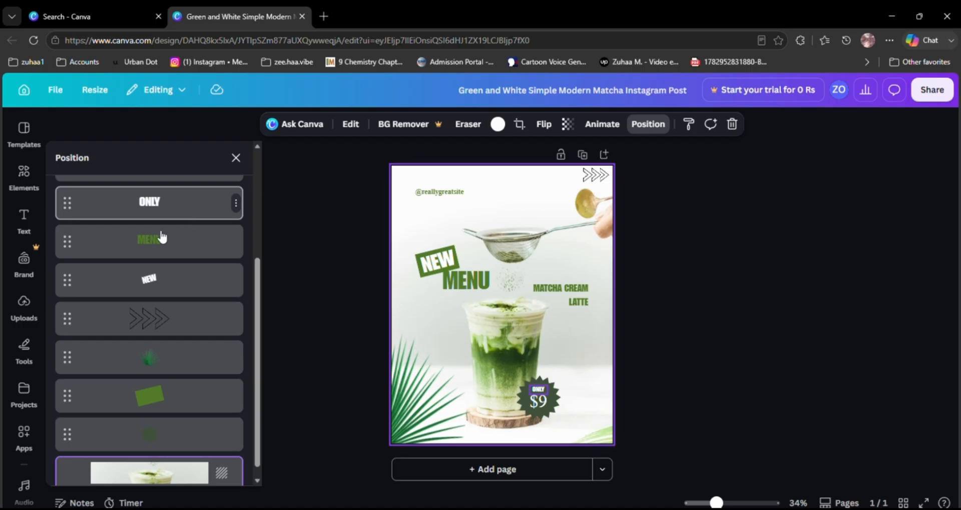
scroll(160, 238, "up", 3)
scroll(118, 226, "down", 3)
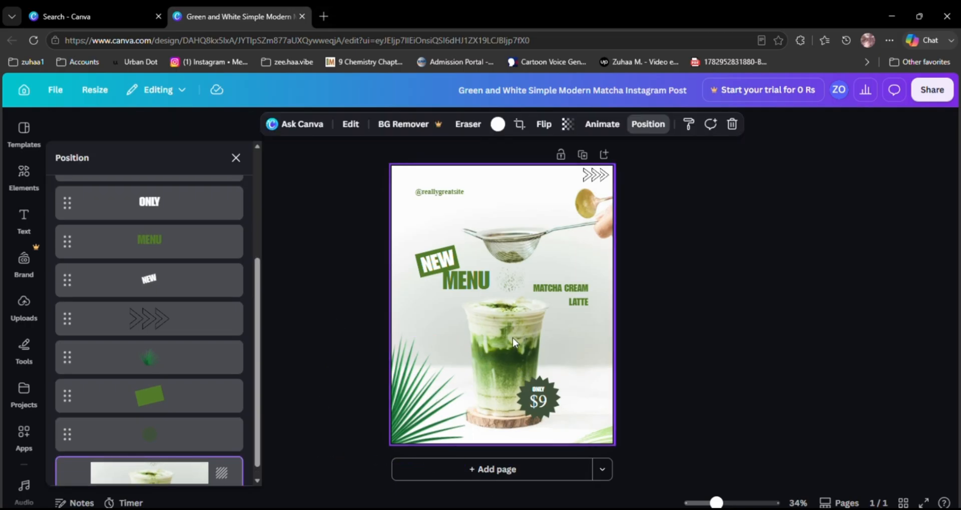
Move the green rectangle's layer above the NEW text and directly below the MENU text
left_click(543, 163)
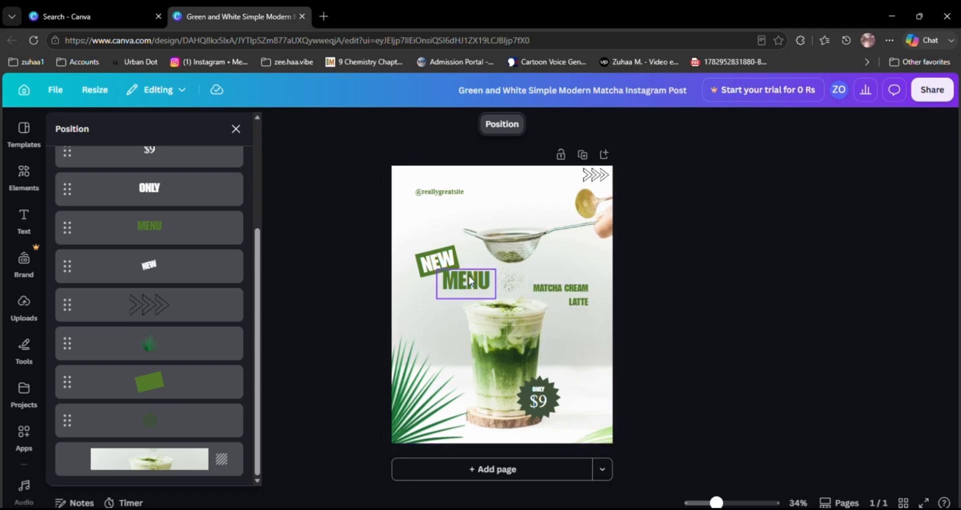
left_click(441, 263)
left_click(150, 397)
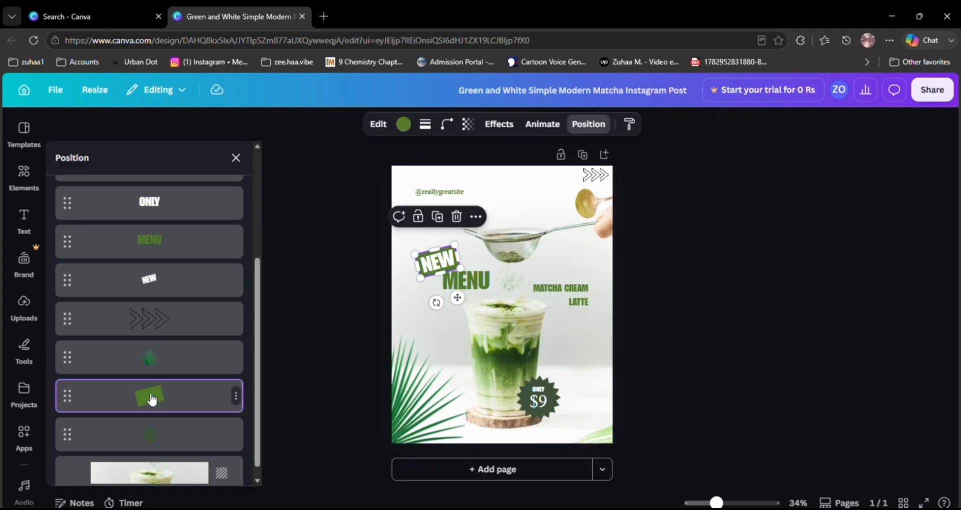
left_click_drag(167, 385, 180, 250)
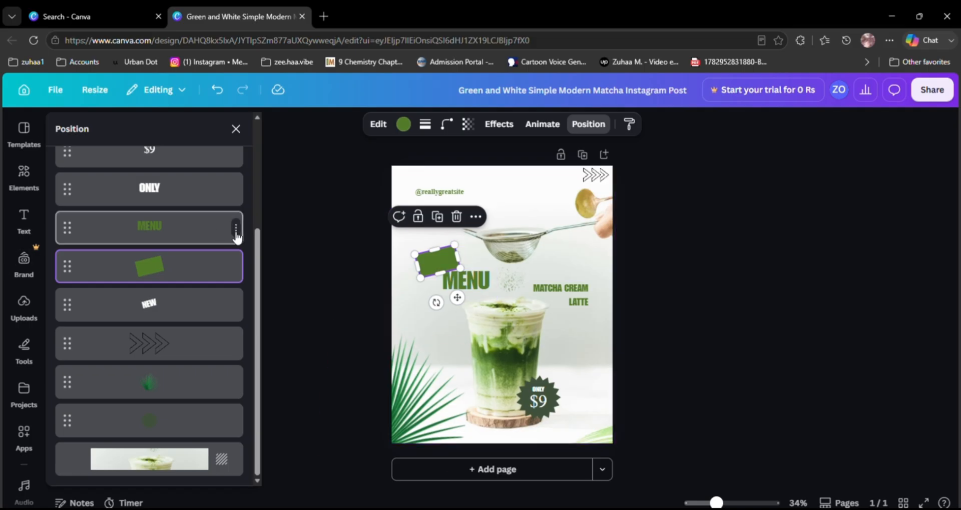
Display the options available for the $9 text layer from the layer list, and dismiss them
scroll(235, 237, "up", 3)
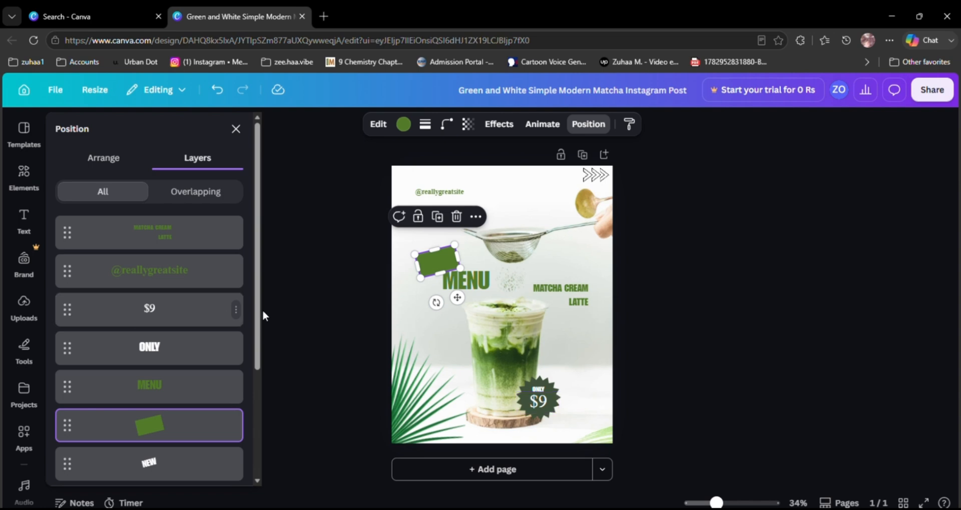
mouse_move(233, 320)
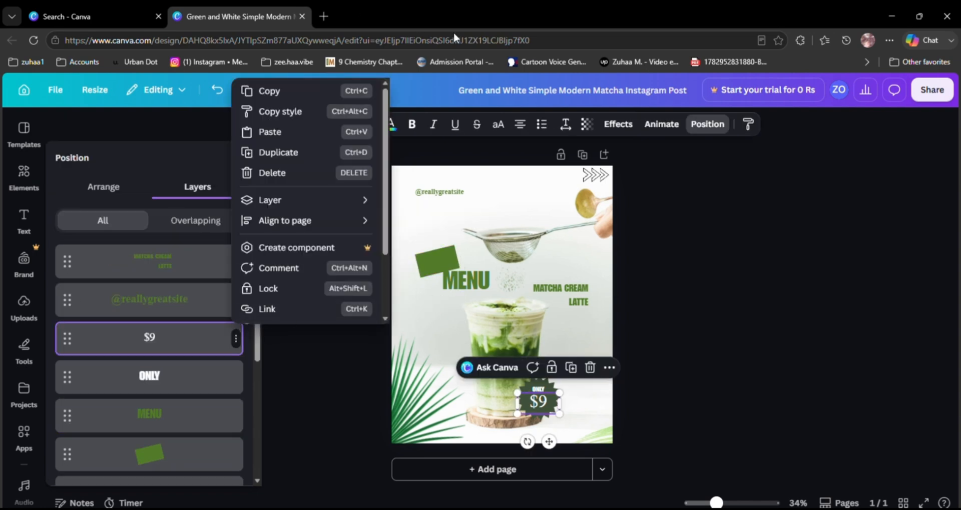
left_click(335, 389)
Select the green rectangle on the design and examine its full list of options, including Layer and Align to page
left_click(426, 265)
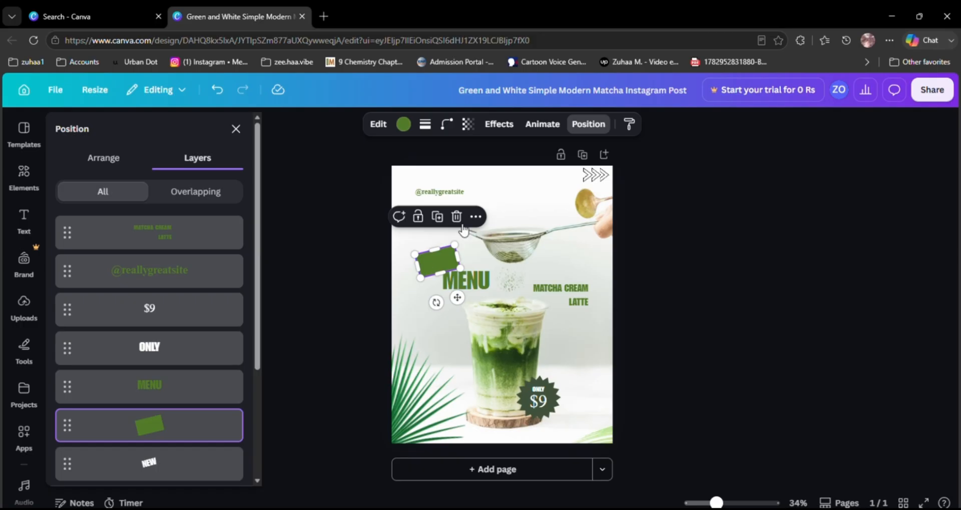
left_click(476, 217)
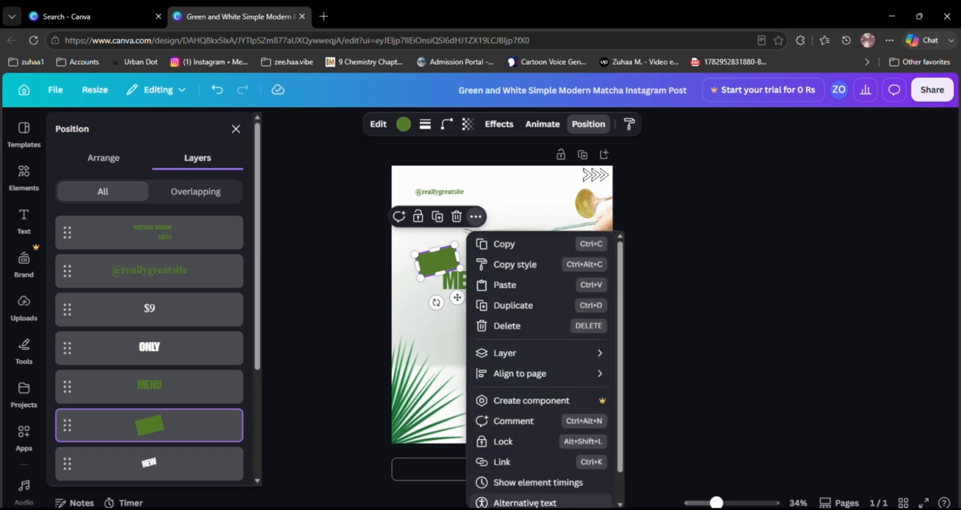
scroll(535, 453, "down", 1)
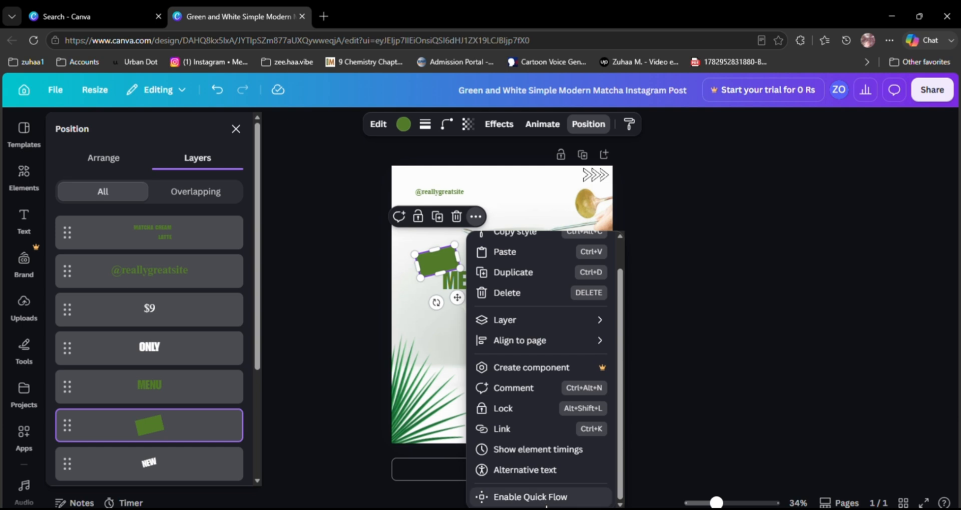
mouse_move(534, 328)
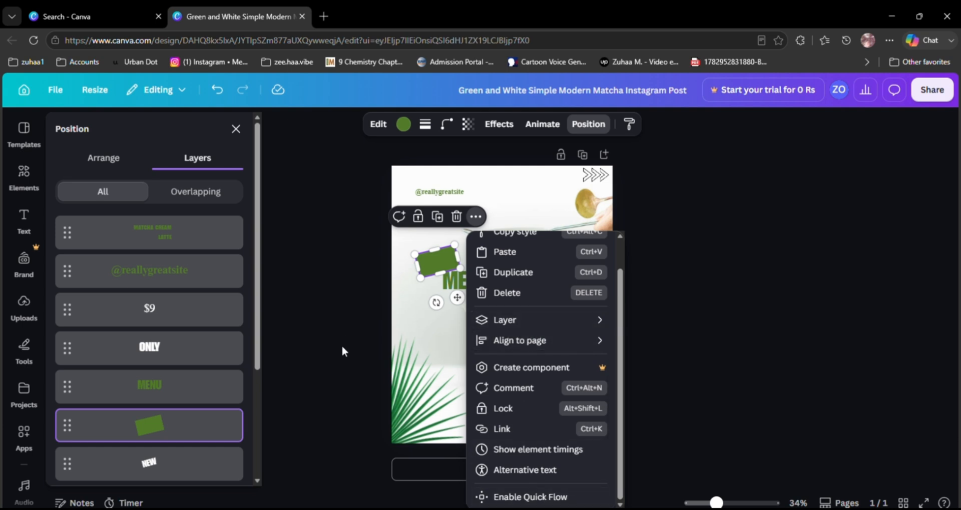
left_click(285, 378)
left_click(274, 362)
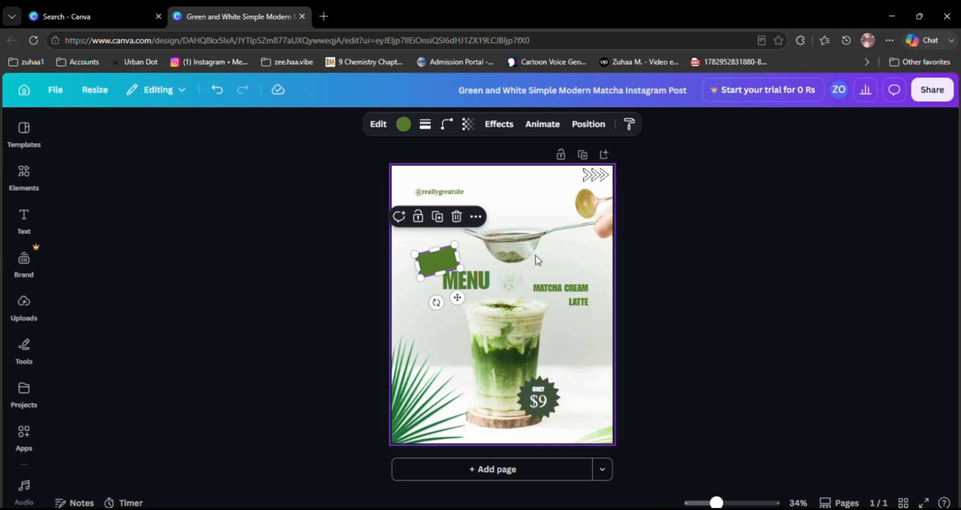
Reopen the layer list for the green rectangle and examine all options of the $9 text layer
left_click(500, 330)
left_click(436, 274)
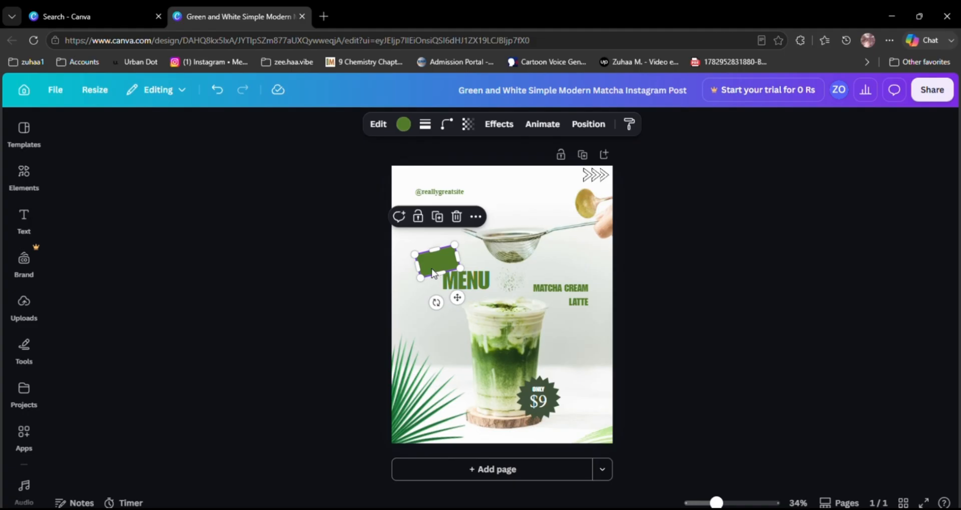
left_click(588, 124)
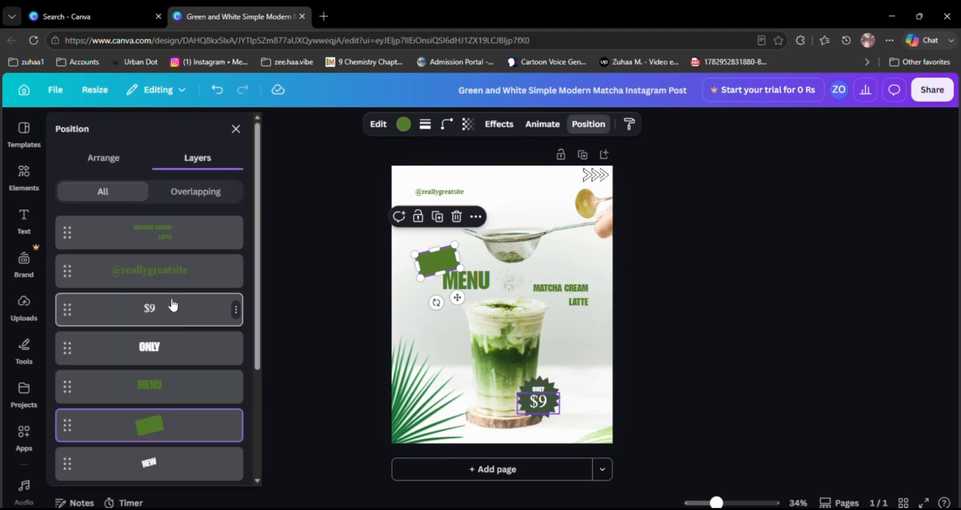
left_click(237, 313)
scroll(280, 245, "down", 2)
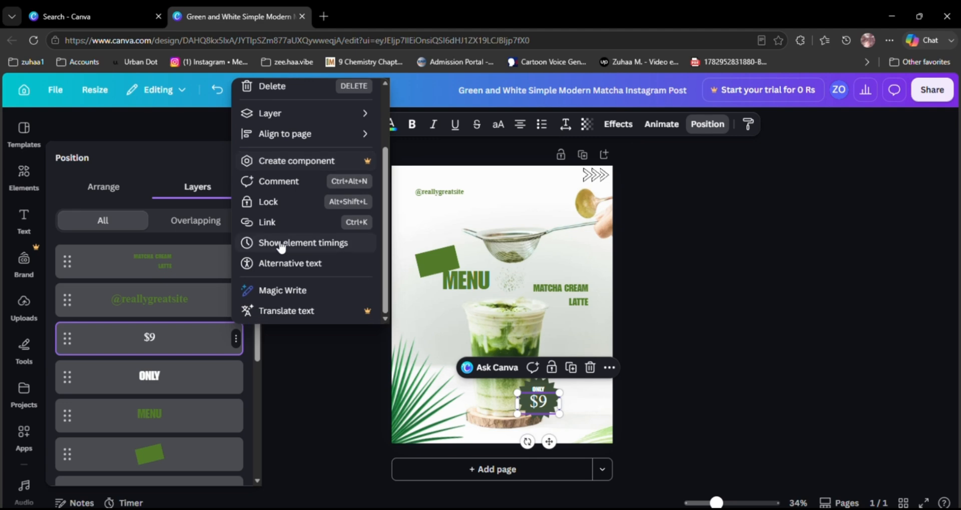
scroll(314, 230, "up", 2)
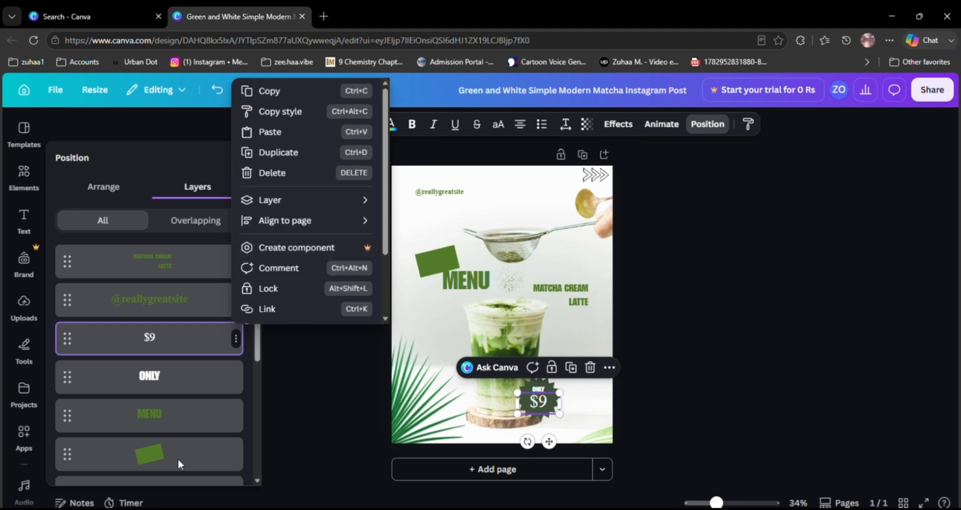
Move the green rectangle's layer below the palm leaf layer and directly above the starburst badge layer
left_click(153, 464)
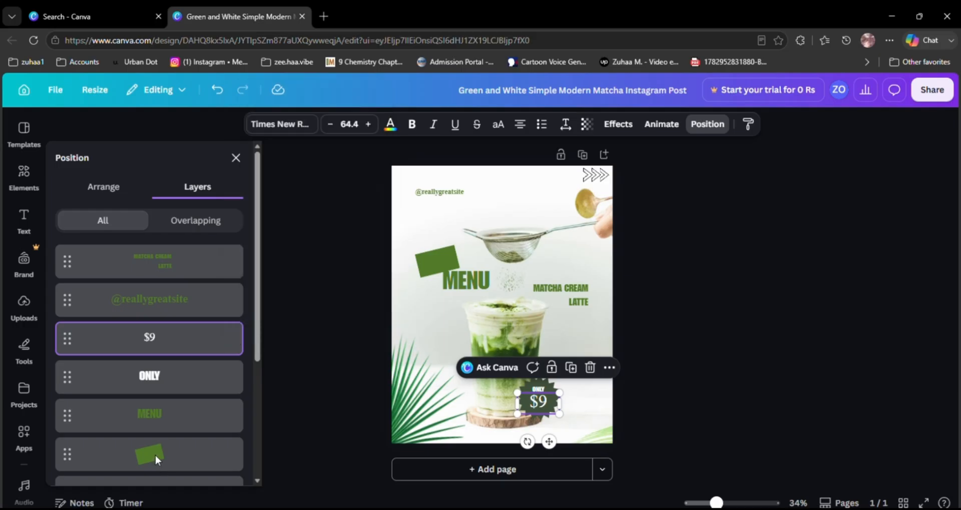
left_click_drag(155, 456, 160, 401)
scroll(160, 440, "down", 3)
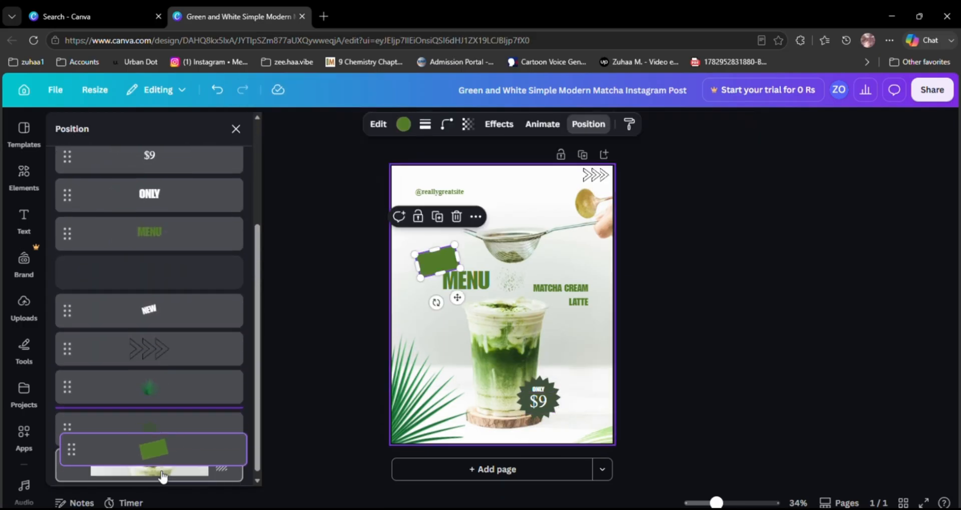
left_click_drag(178, 274, 170, 391)
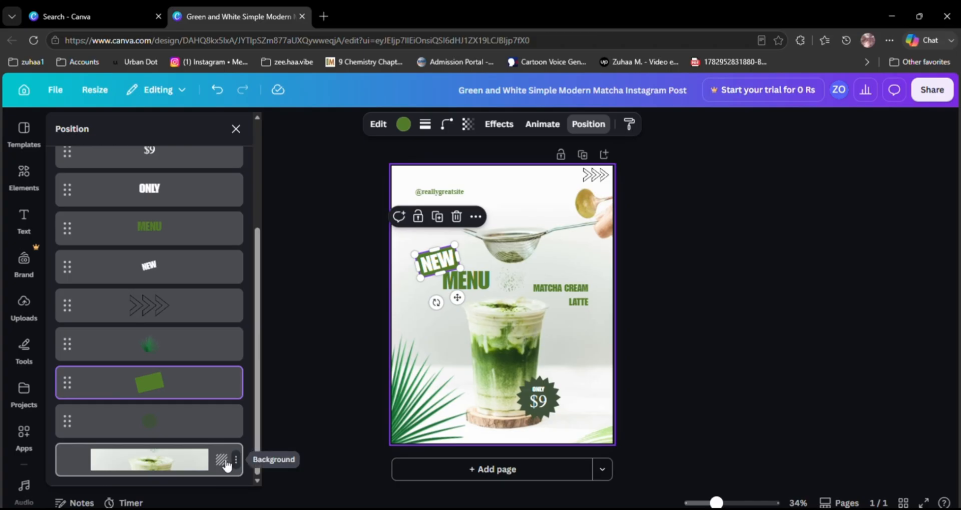
Examine the background image layer's options and select the starburst badge through its layer
left_click(236, 460)
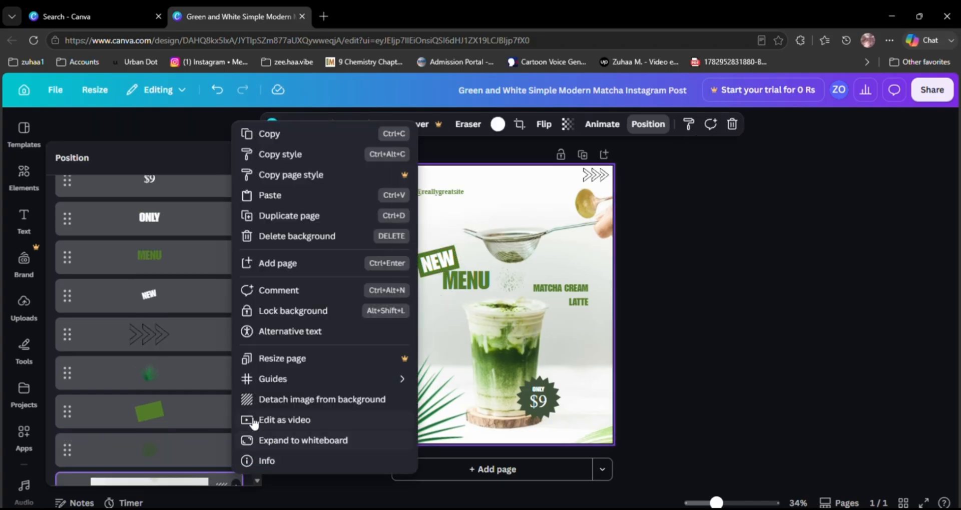
left_click(154, 394)
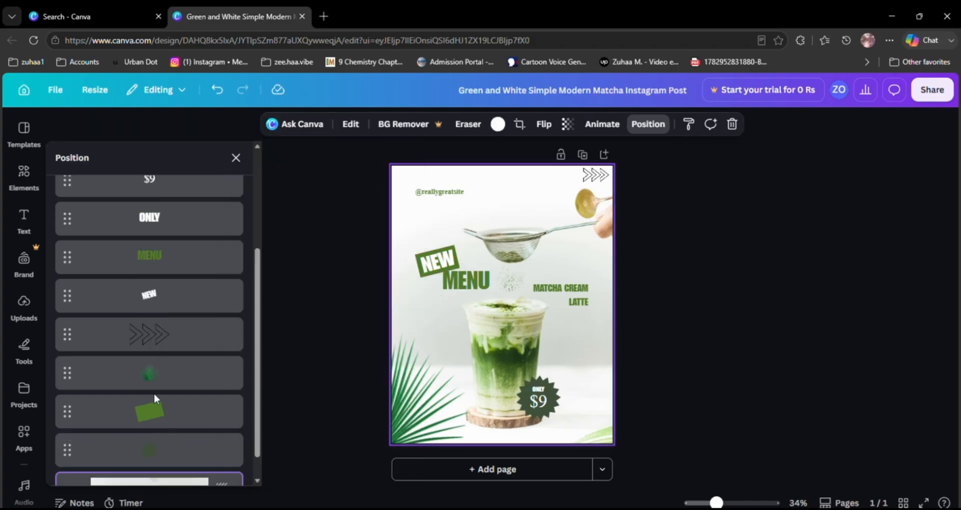
left_click(65, 454)
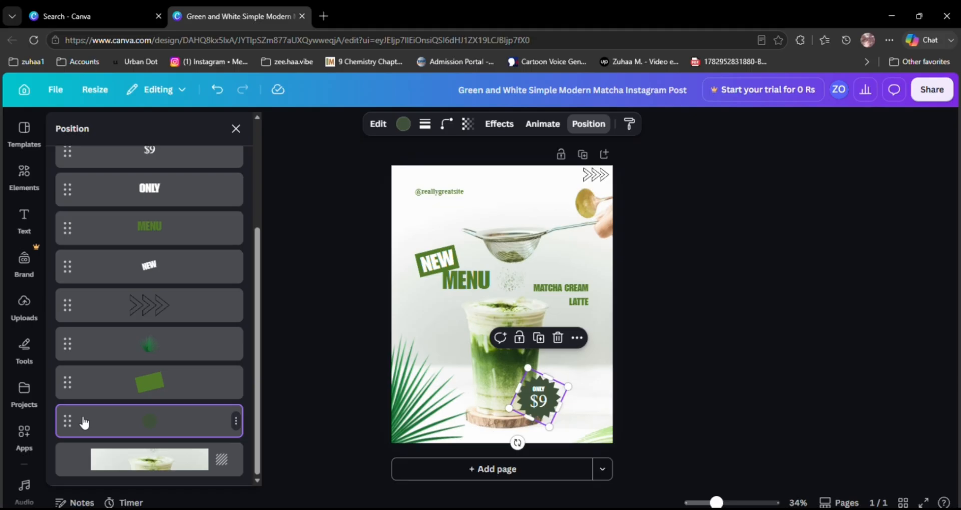
left_click_drag(82, 418, 374, 396)
key("Escape")
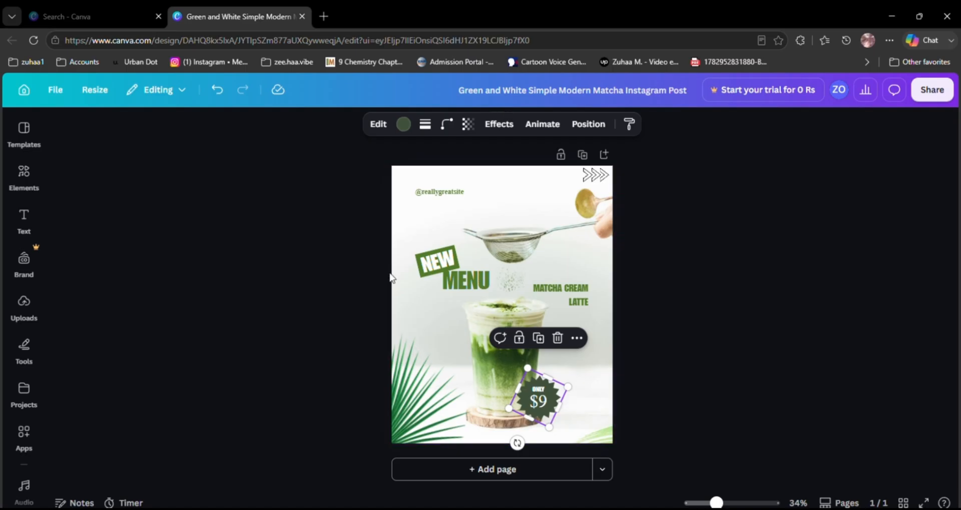
Lock the matcha background image and unlock it again
left_click(406, 299)
left_click(647, 124)
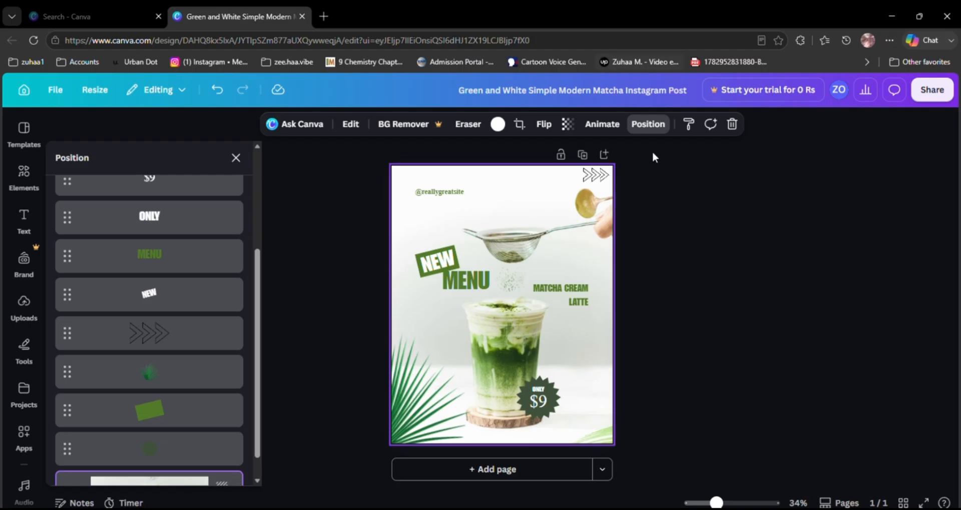
right_click(447, 335)
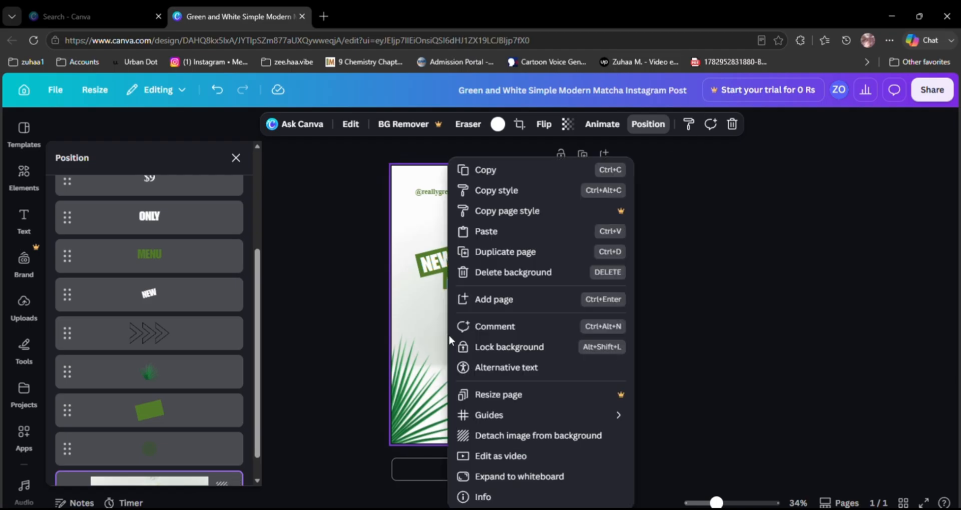
left_click(509, 349)
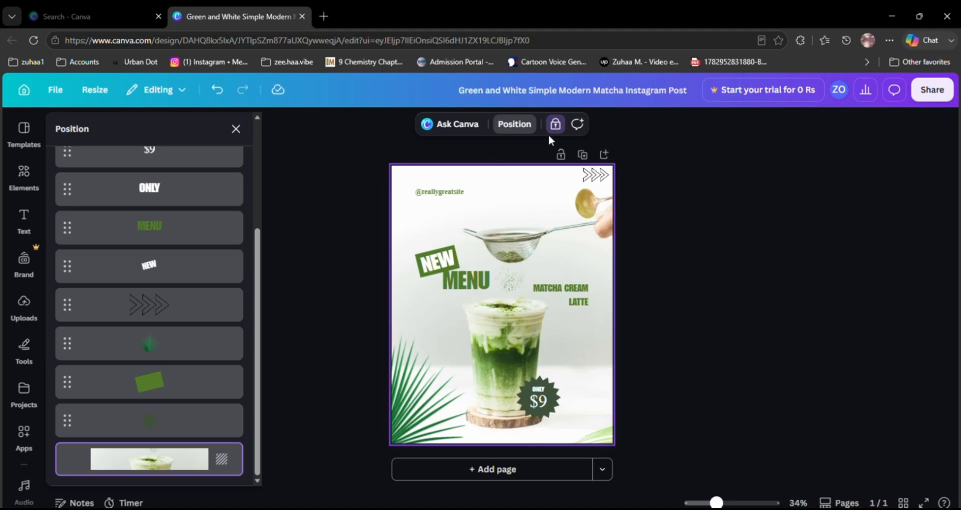
right_click(550, 253)
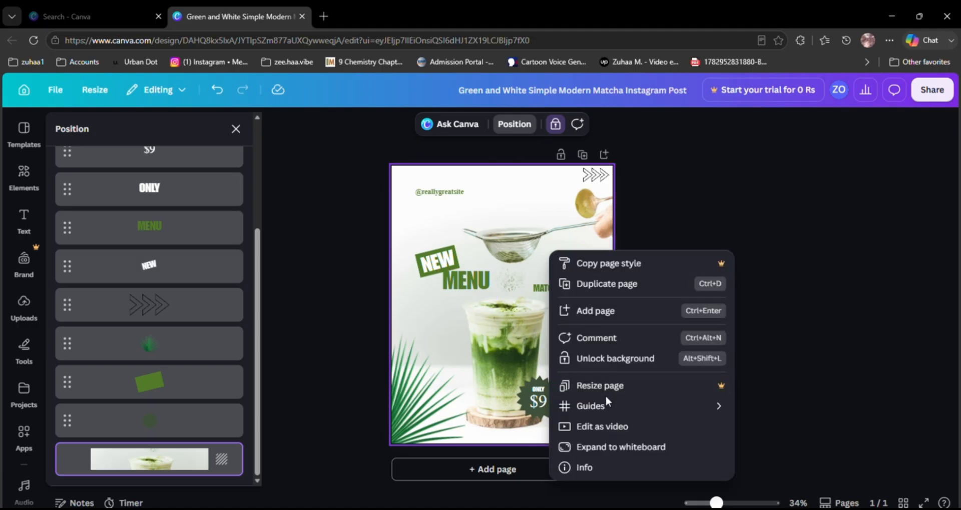
left_click(611, 361)
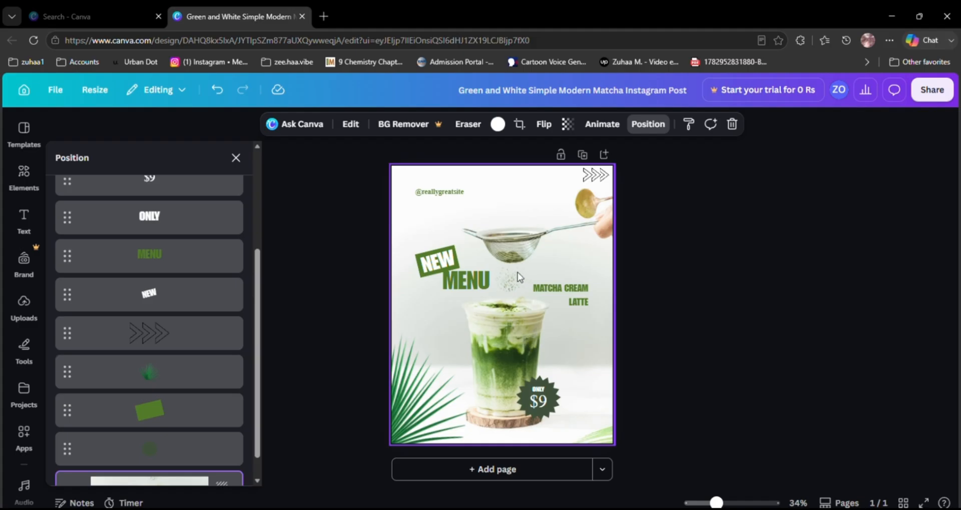
Duplicate the starburst badge, placing the copy between the MENU text and the palm leaf, and delete that copy
left_click(556, 391)
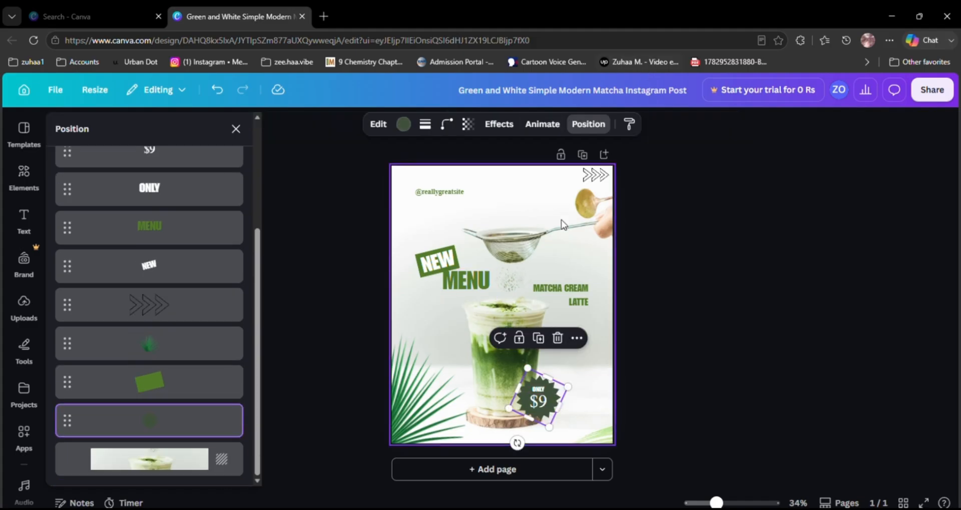
left_click(541, 342)
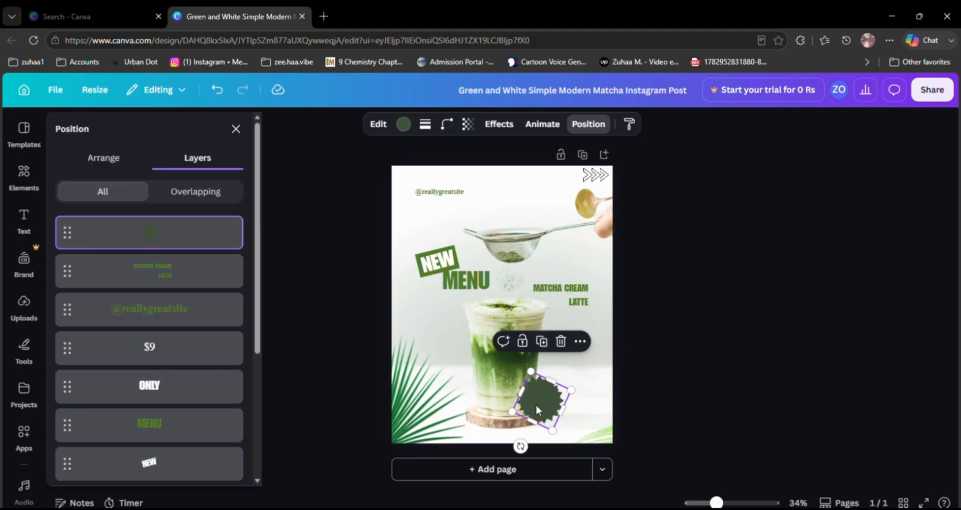
left_click_drag(536, 404, 419, 333)
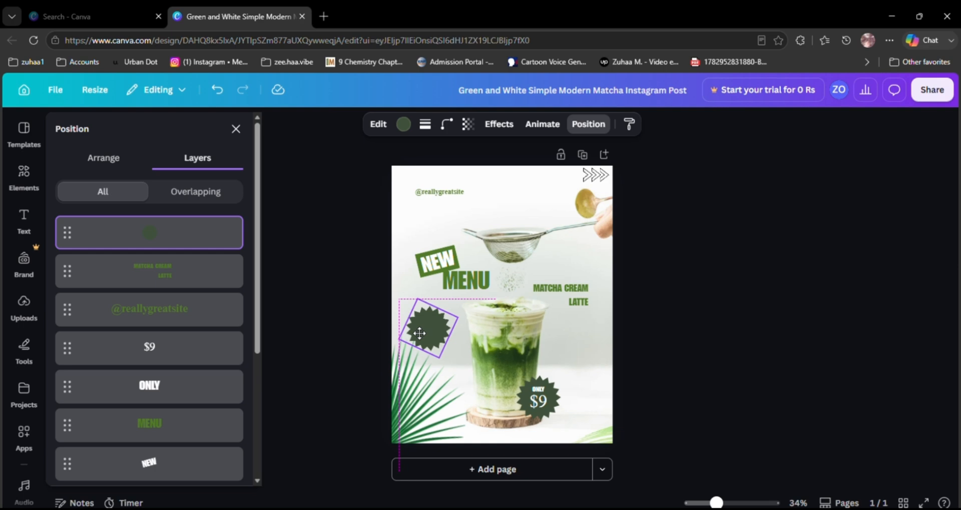
left_click_drag(419, 333, 419, 332)
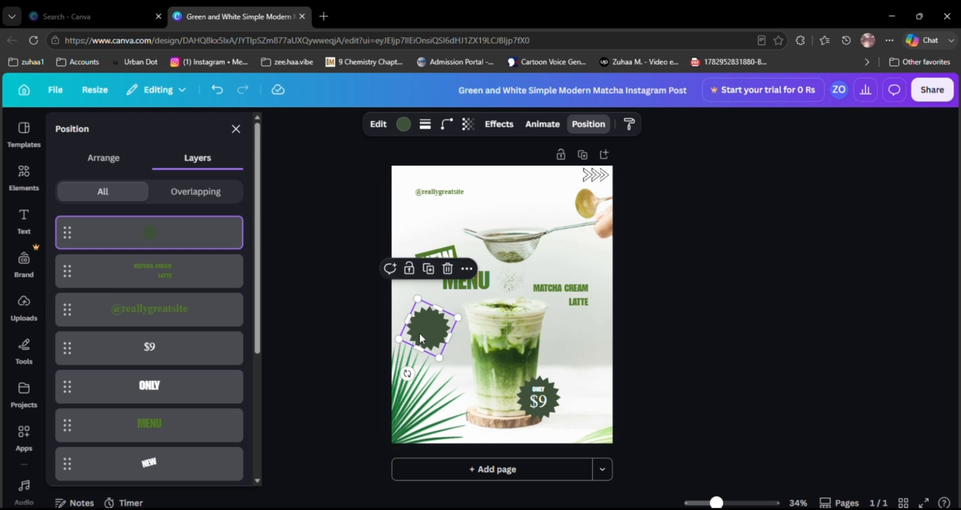
left_click(446, 270)
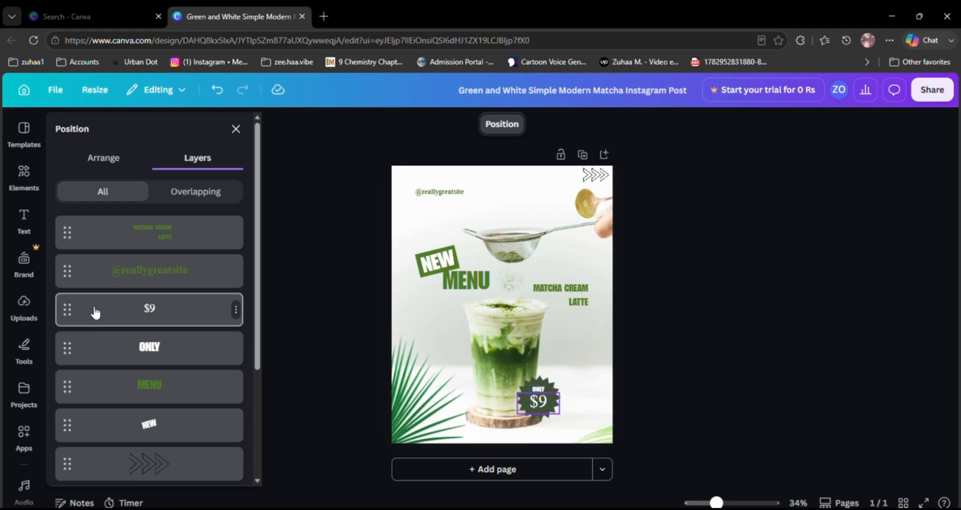
Review the design's layer order down to the background image and close the layer list
scroll(122, 327, "down", 3)
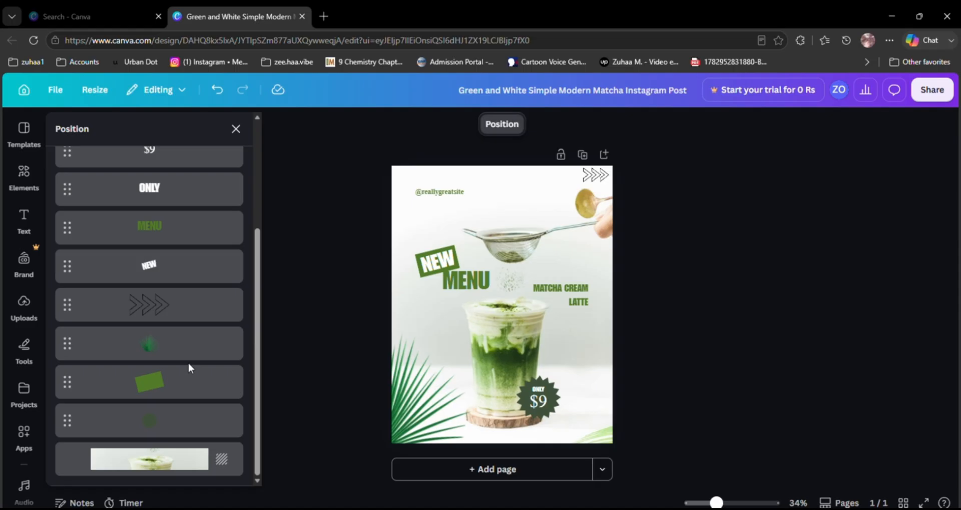
left_click(235, 129)
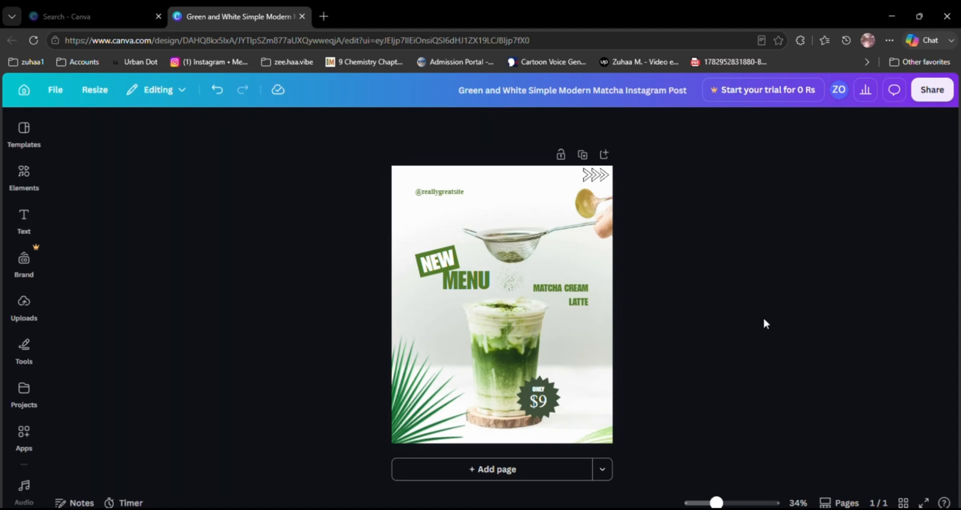